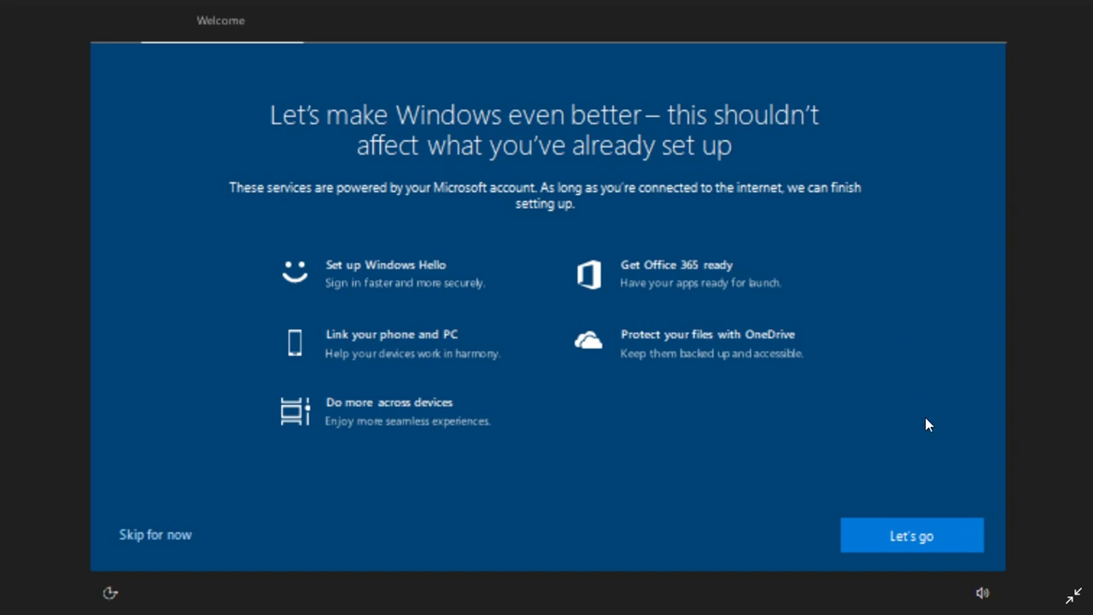
Exit full-screen so Windows-11-setup-nags.jpg shows in a normal Photos window with the taskbar
left_click(1073, 596)
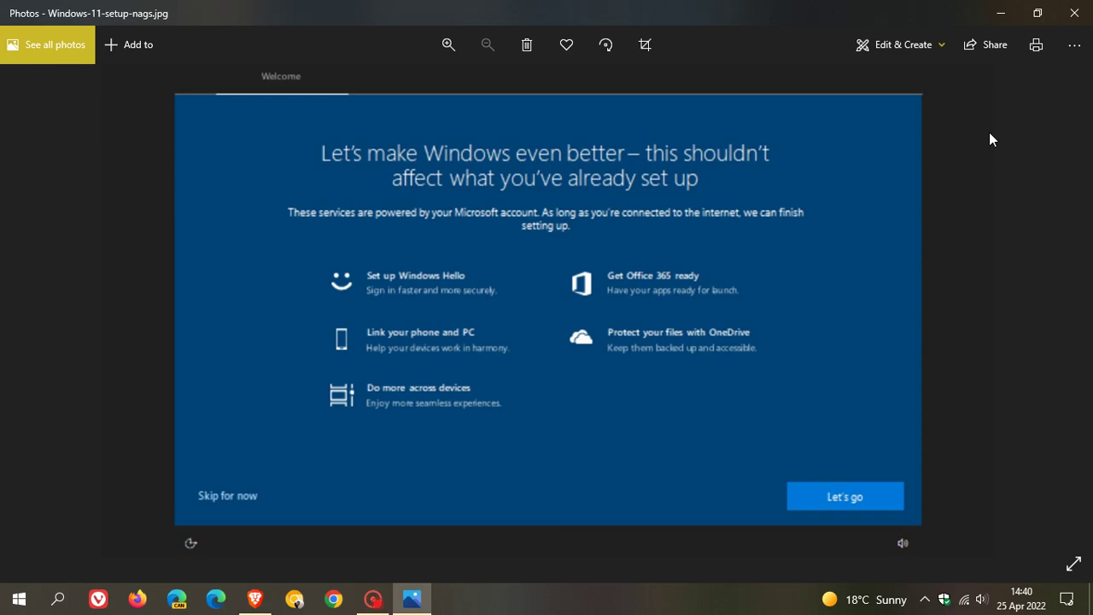
Minimize Photos and launch Settings from Start, opening System on the Display page
left_click(1004, 13)
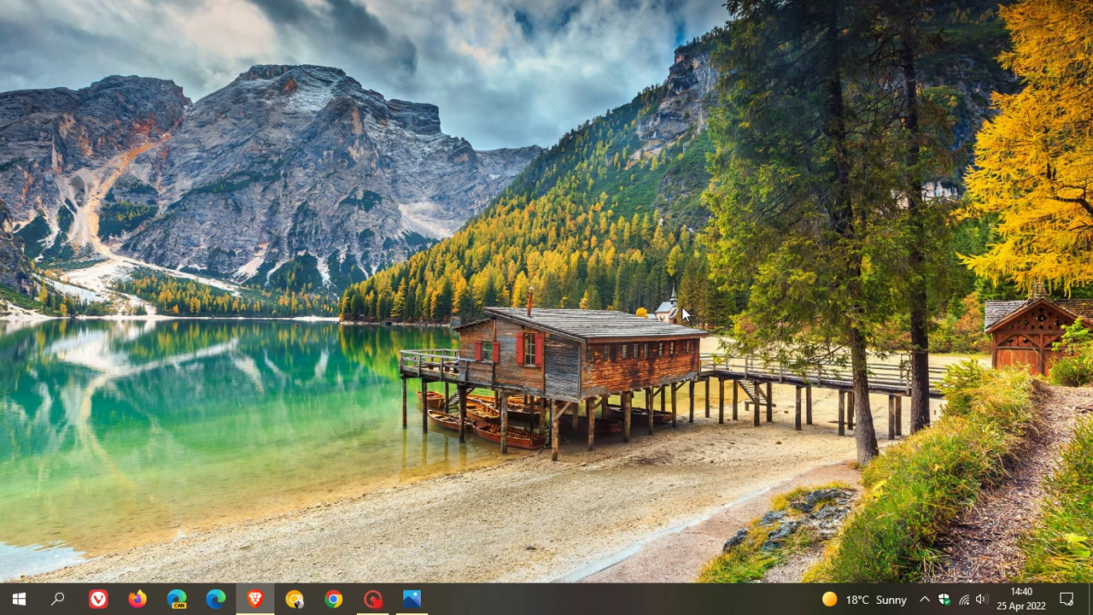
left_click(18, 601)
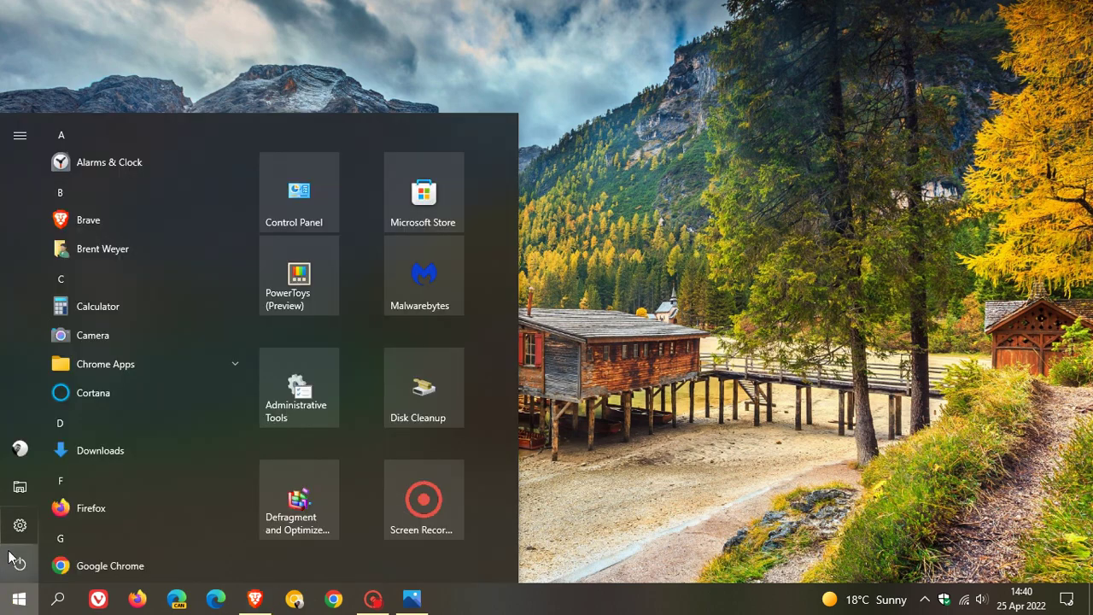
left_click(16, 525)
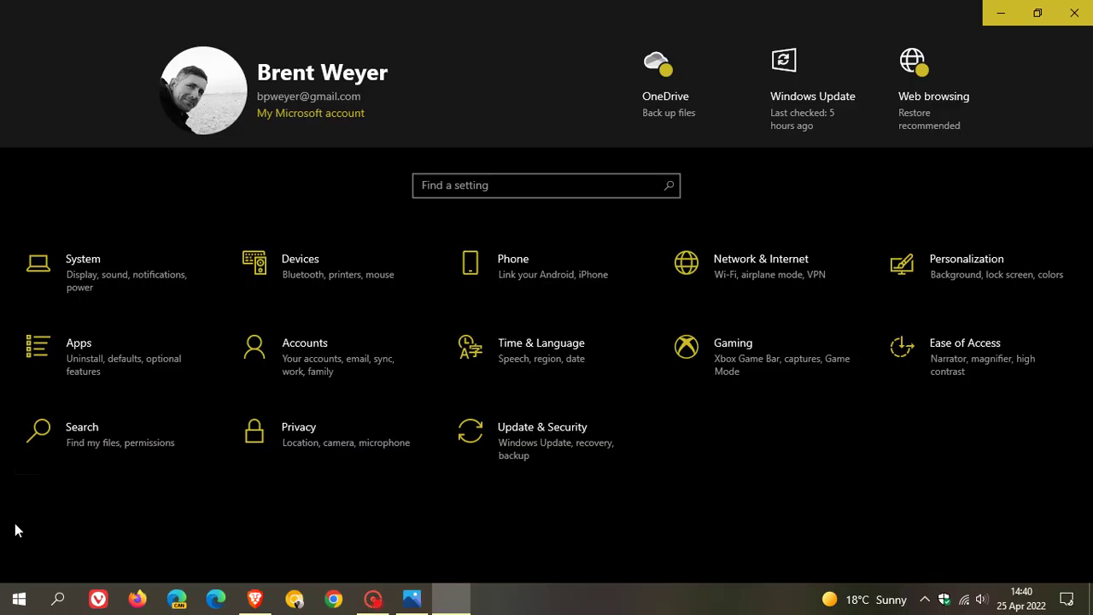
left_click(142, 277)
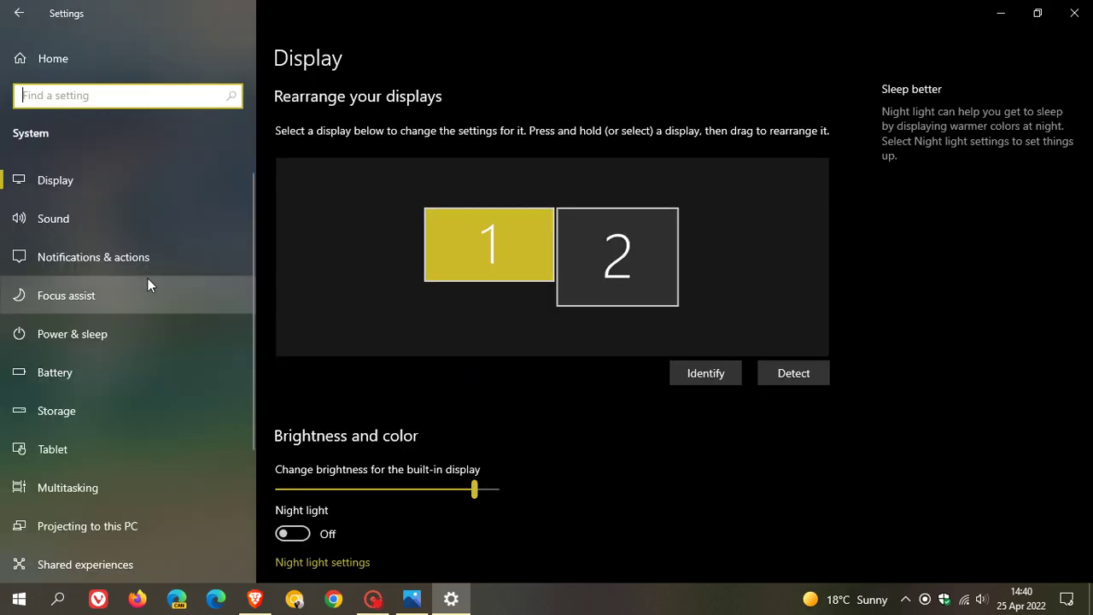
Go to Notifications & actions and scroll down to the notification checkboxes
left_click(154, 257)
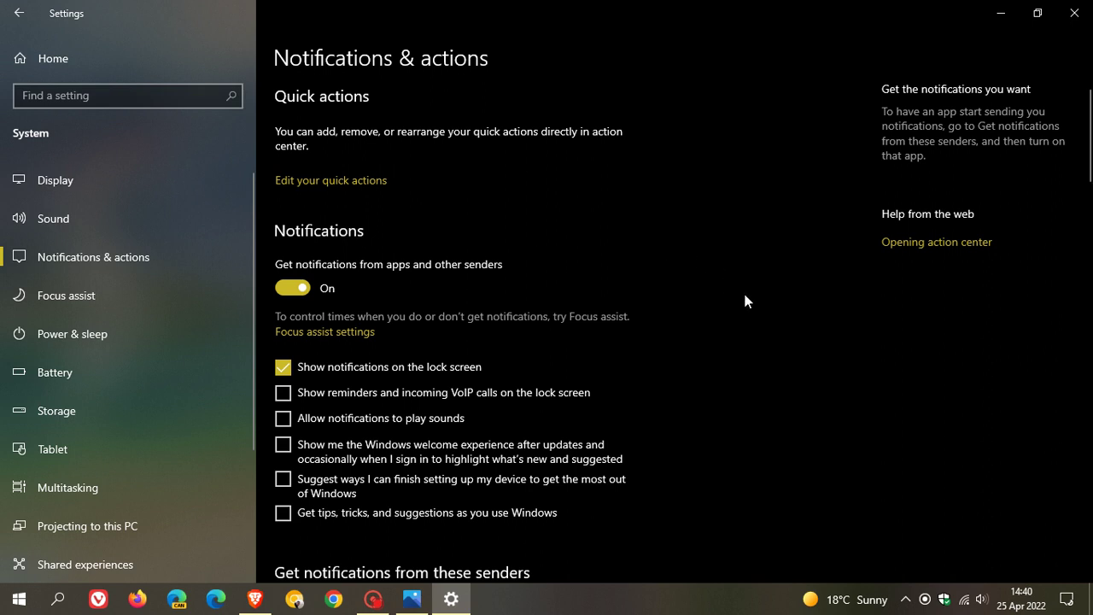
scroll(743, 295, "down", 1)
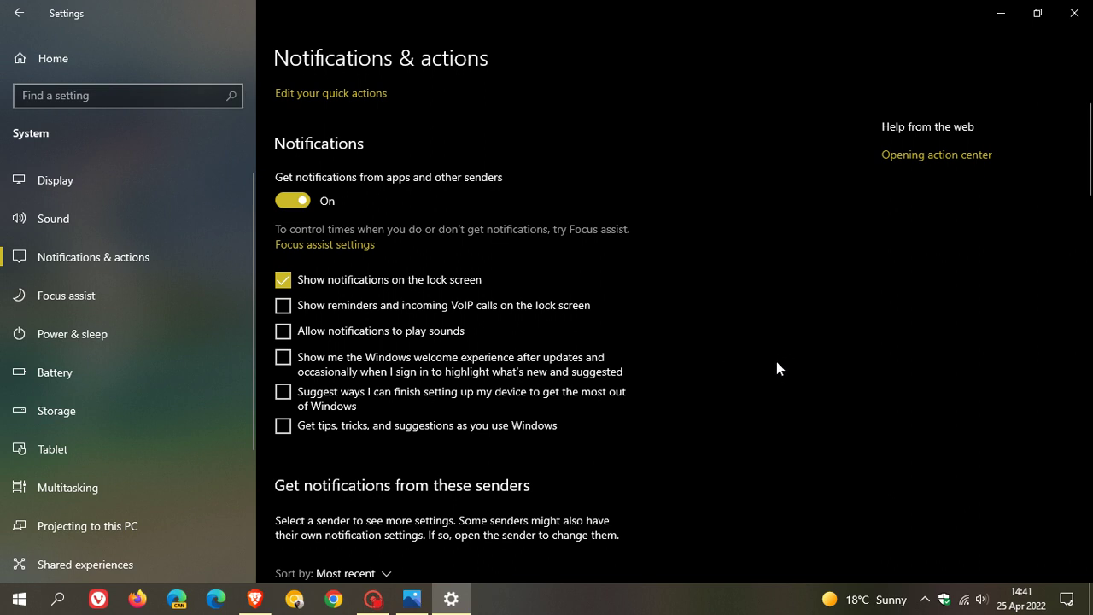
Toggle the welcome-experience and finish-setup suggestion checkboxes, leaving both unchecked
left_click(284, 360)
left_click(283, 393)
left_click(283, 359)
left_click(289, 398)
left_click(1002, 14)
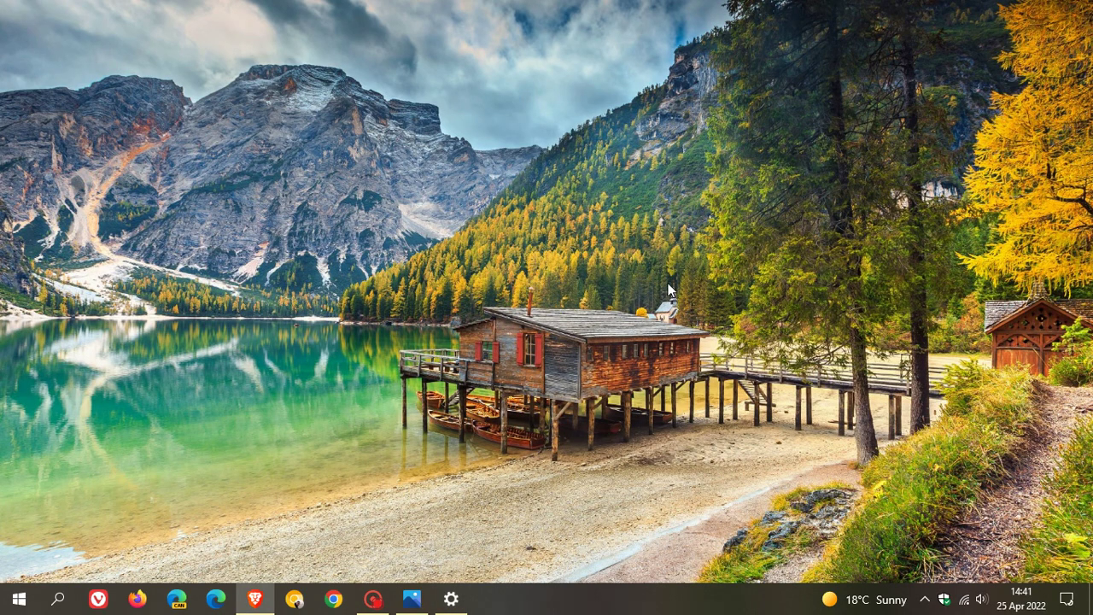